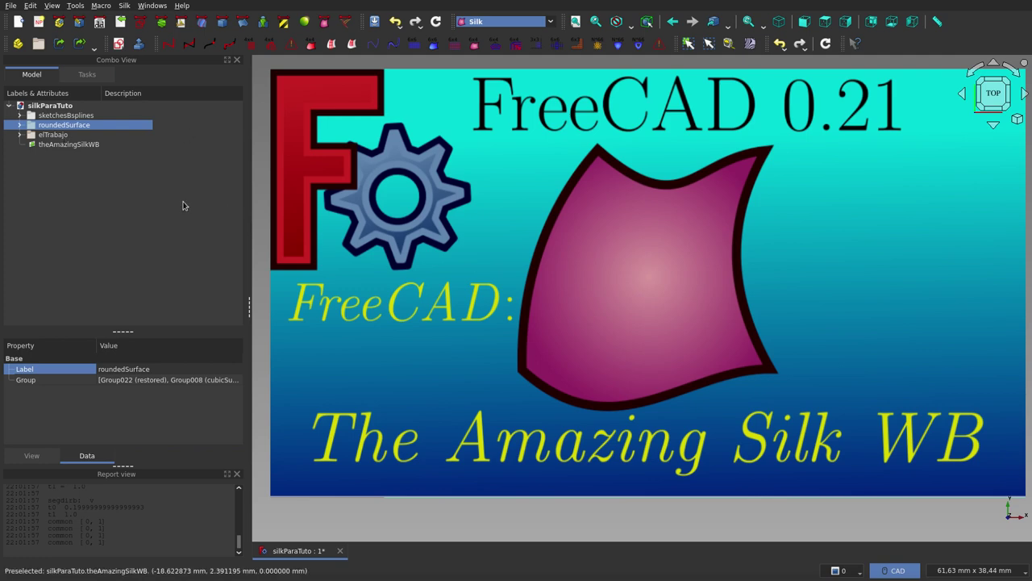
Select the theAmazingSilkWB title image plane in the Model tree
left_click(64, 145)
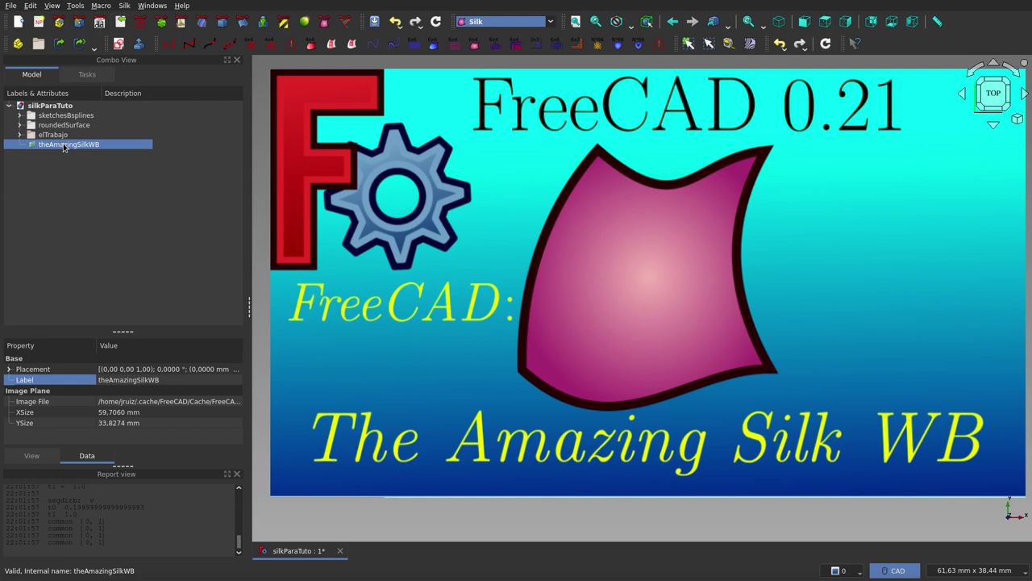
Hide the theAmazingSilkWB title image and display the roundedSurface instead
key("space")
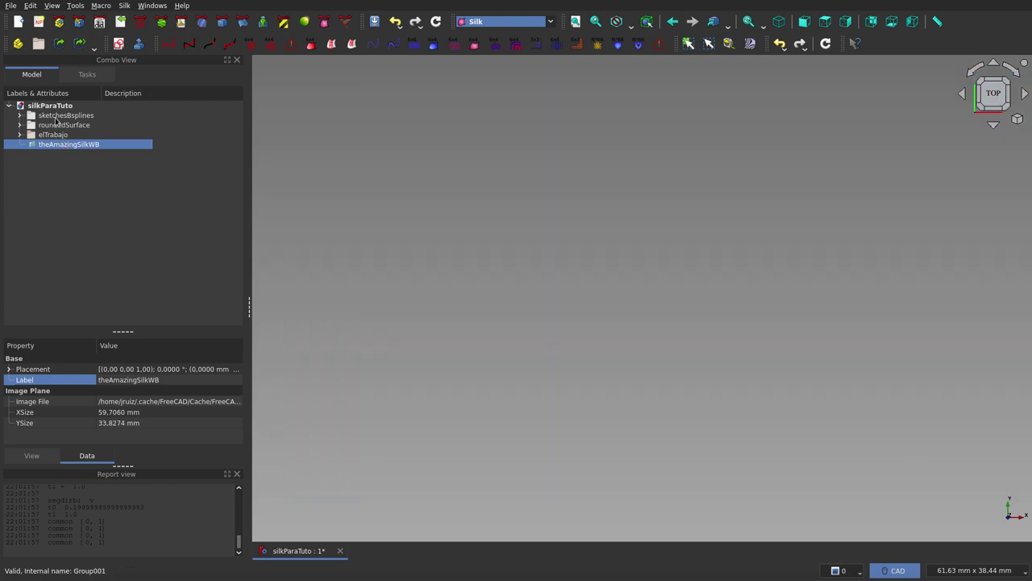
left_click(49, 125)
key("space")
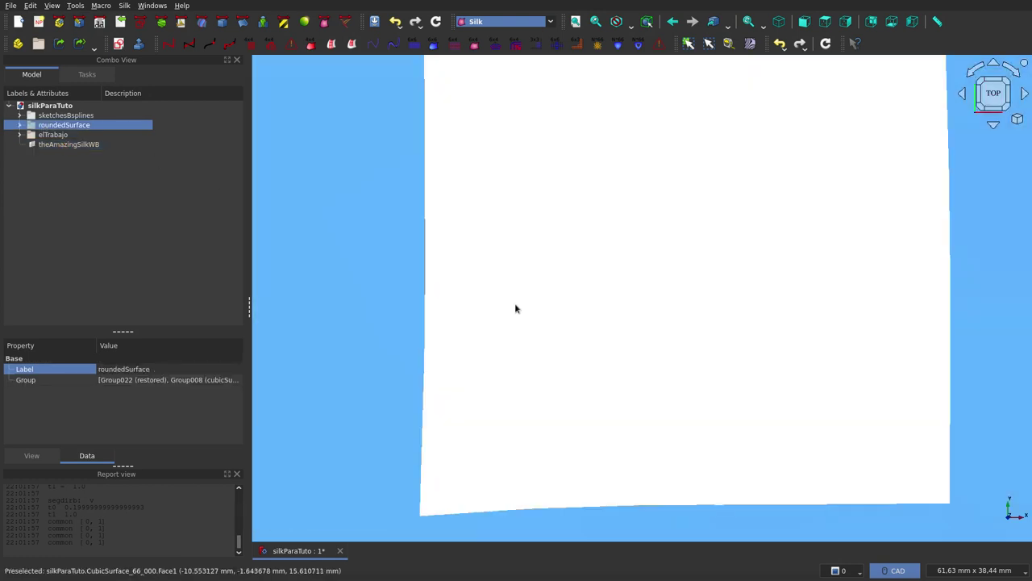
Inspect the surface's waves from the front, then expand sketchesBsplines to list Sketch014–Sketch026
scroll(514, 303, "down", 4)
scroll(514, 309, "down", 3)
scroll(513, 306, "down", 2)
mouse_move(674, 312)
middle_mouse_down()
mouse_move(629, 422)
mouse_move(663, 346)
mouse_move(654, 371)
middle_mouse_up()
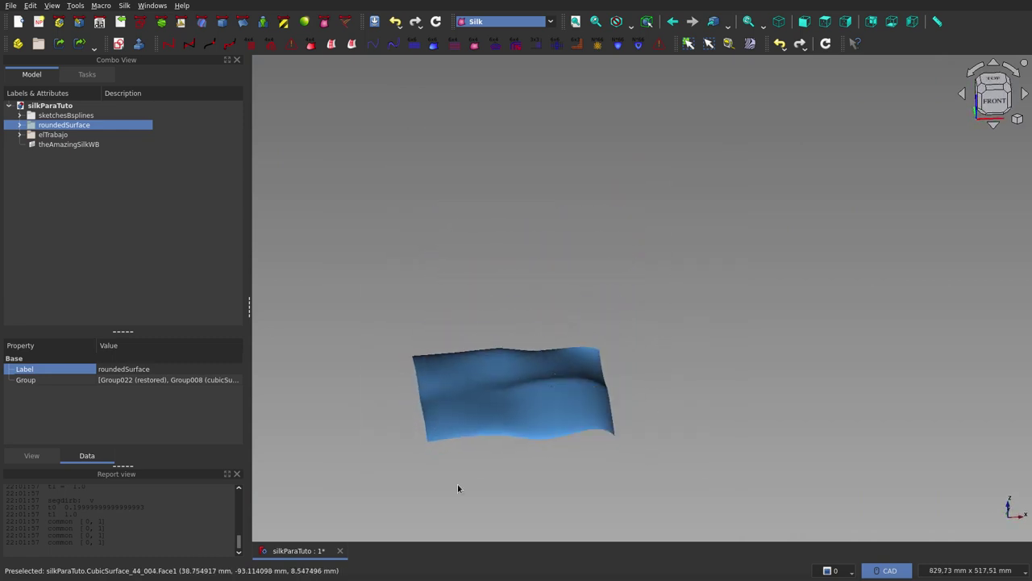
scroll(460, 476, "up", 3)
mouse_move(461, 472)
middle_mouse_down()
mouse_move(558, 449)
mouse_move(535, 468)
middle_mouse_up()
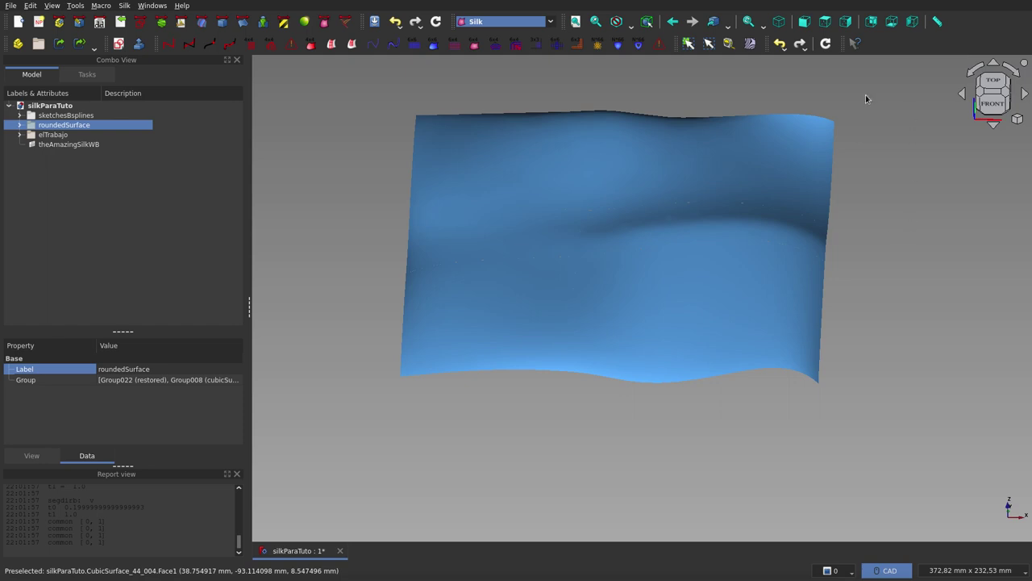
mouse_move(864, 252)
middle_mouse_down()
mouse_move(891, 261)
mouse_move(903, 253)
middle_mouse_up()
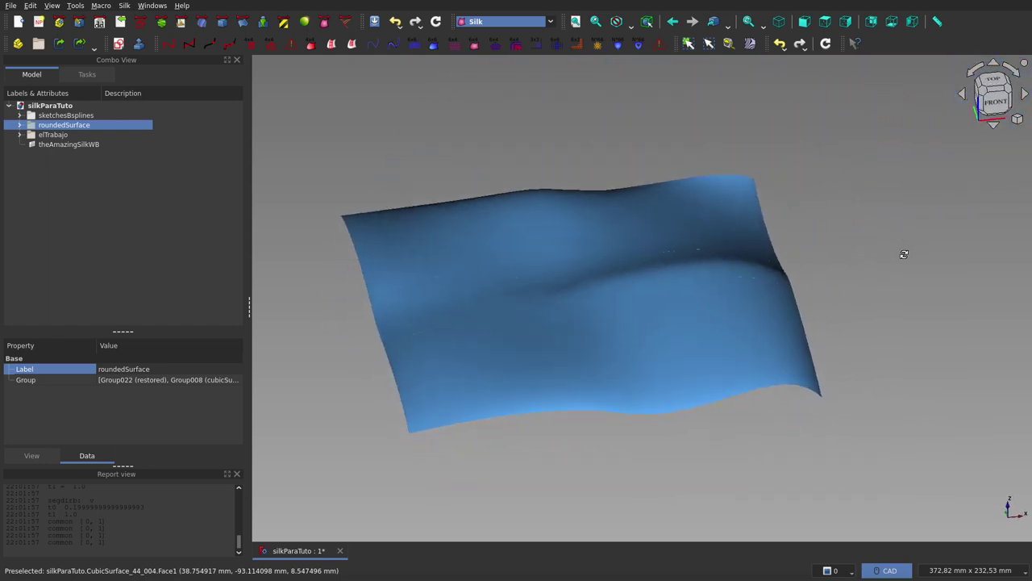
left_click(20, 115)
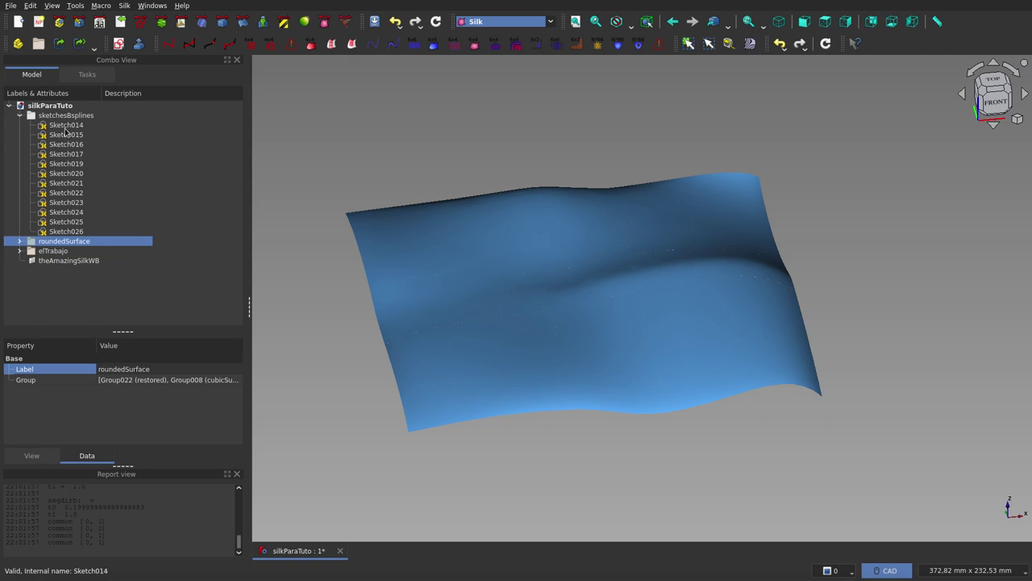
In Sketch014, raise control point =3 high and =4 slightly, then close the sketch
double_click(65, 129)
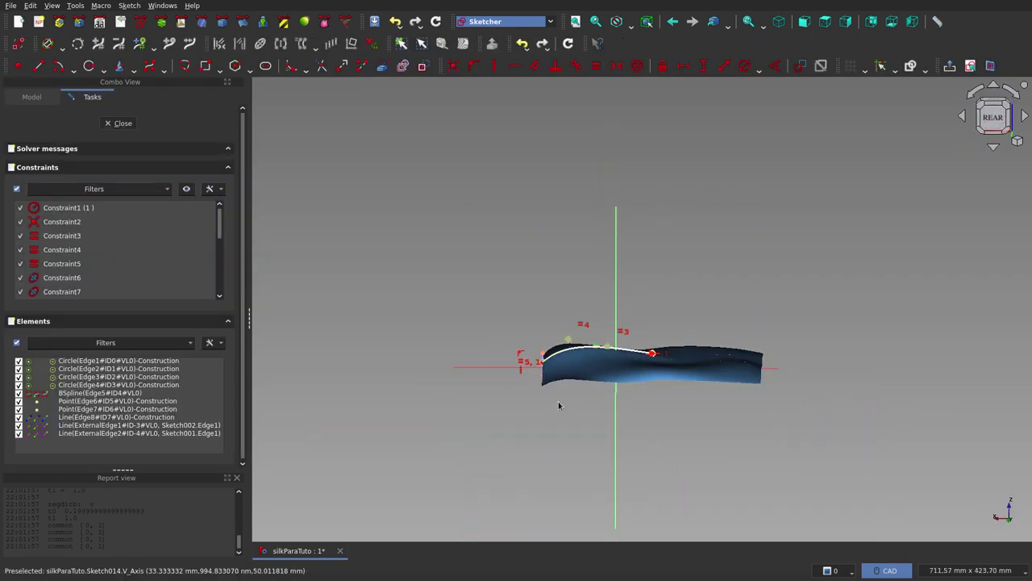
scroll(662, 343, "up", 3)
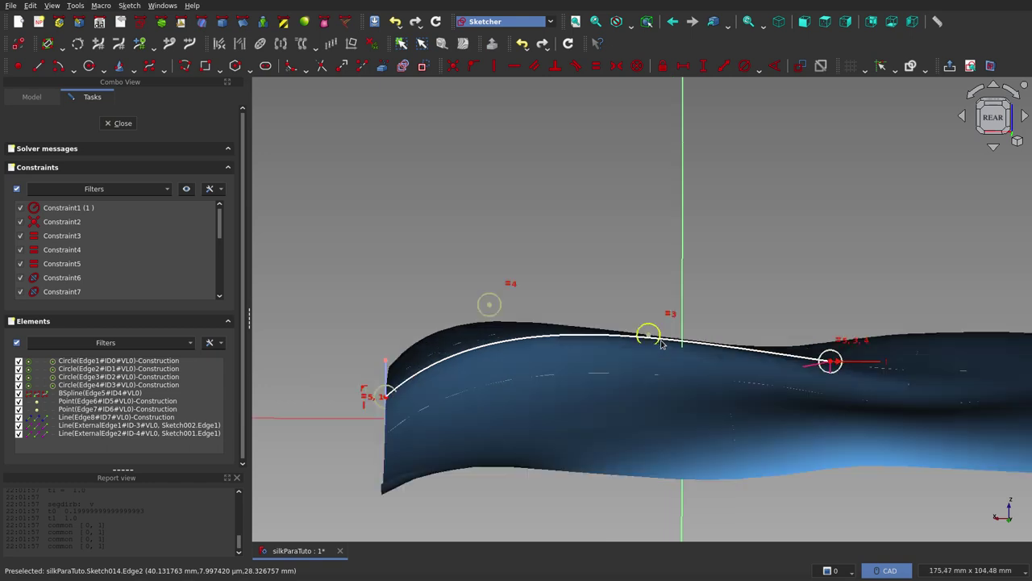
scroll(646, 337, "up", 2)
left_click_drag(642, 333, 645, 223)
left_click_drag(403, 290, 391, 260)
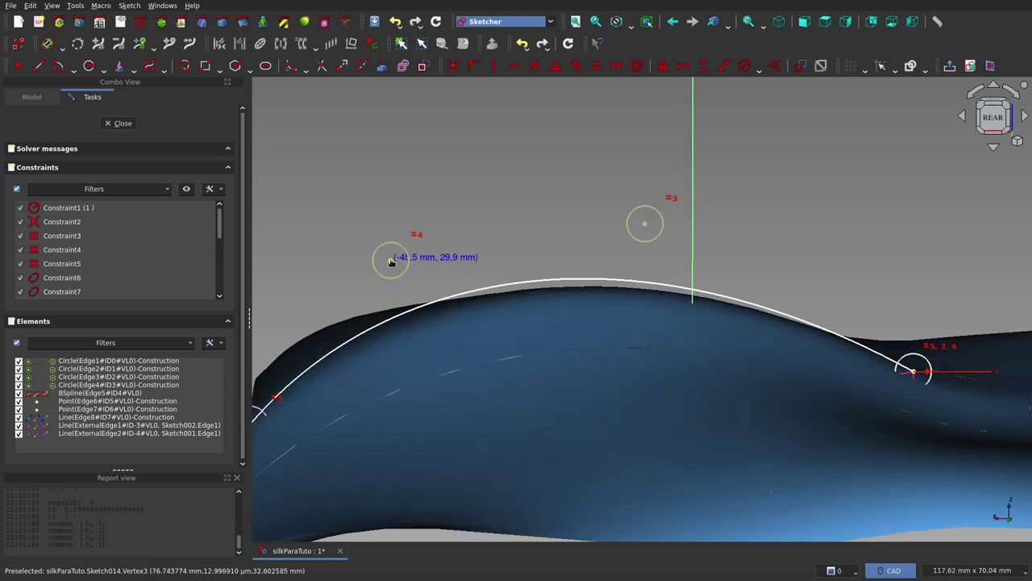
left_click(121, 124)
mouse_move(668, 336)
middle_mouse_down()
mouse_move(581, 371)
mouse_move(486, 304)
mouse_move(477, 269)
mouse_move(537, 210)
mouse_move(756, 274)
mouse_move(750, 323)
middle_mouse_up()
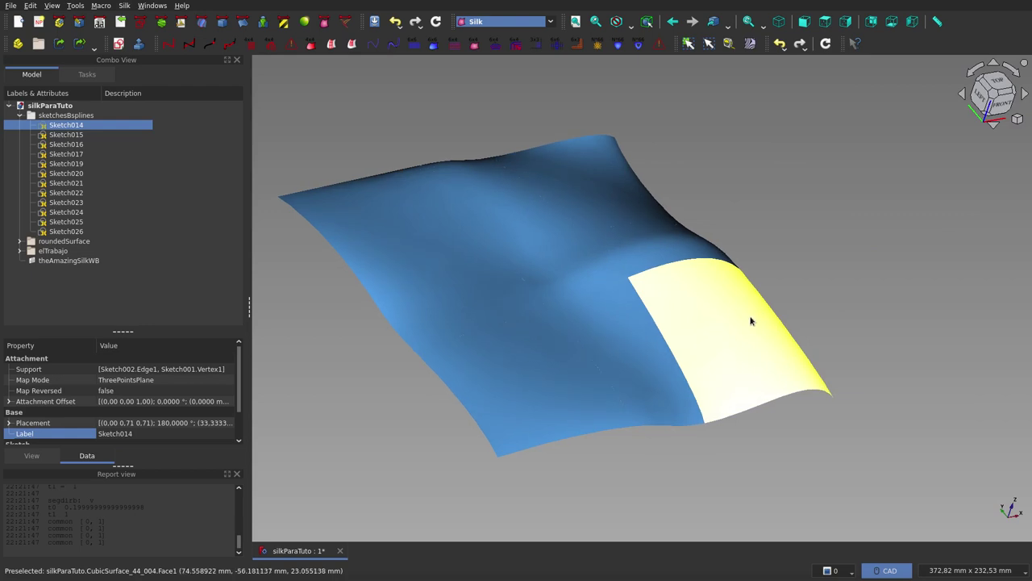
Open Sketch015 and raise its =3 control point to reshape the surface
double_click(75, 138)
mouse_move(655, 289)
middle_mouse_down()
mouse_move(653, 325)
mouse_move(653, 313)
middle_mouse_up()
scroll(769, 359, "up", 5)
mouse_move(768, 358)
middle_mouse_down()
mouse_move(751, 309)
mouse_move(700, 425)
middle_mouse_up()
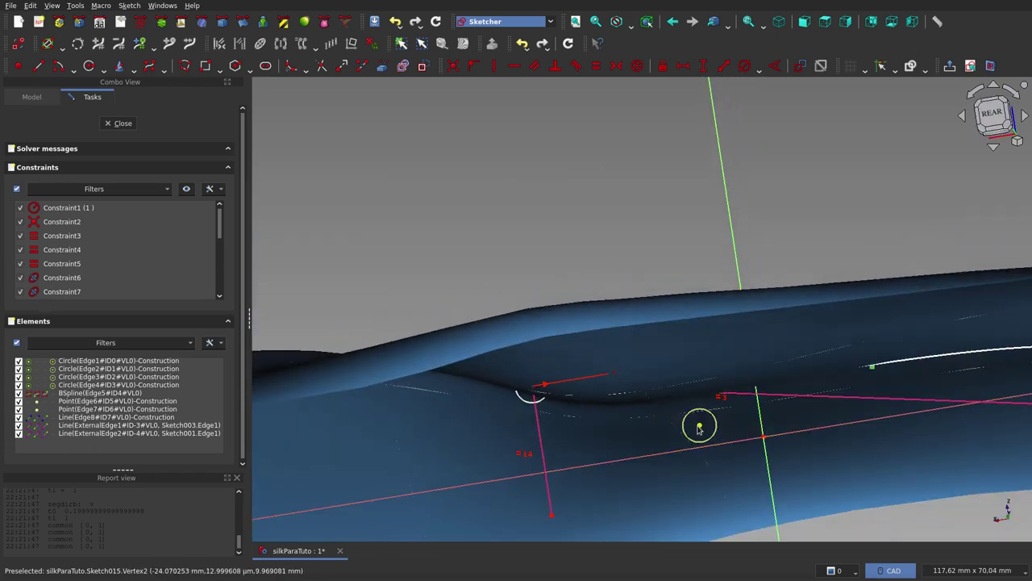
left_click_drag(700, 427, 678, 243)
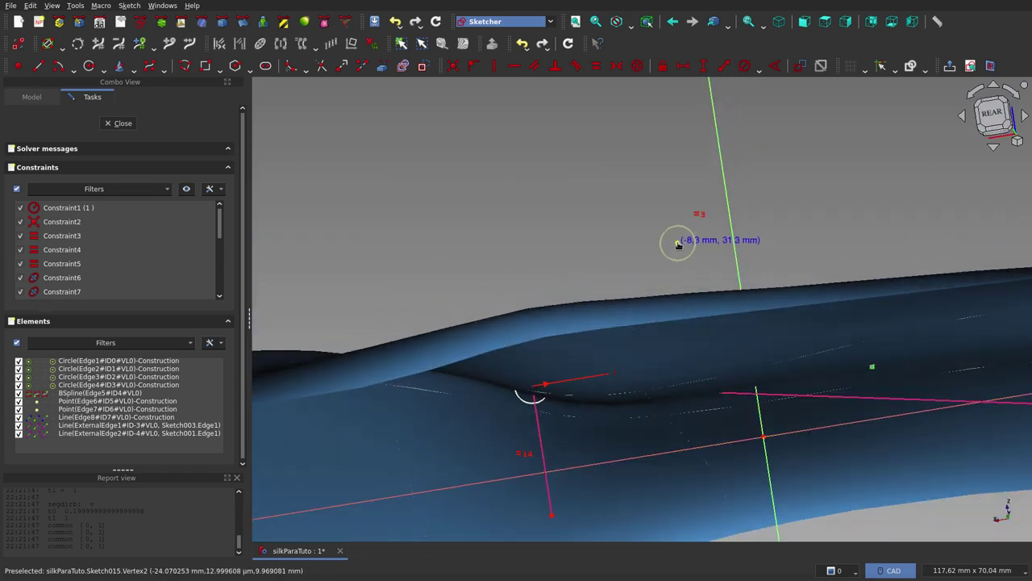
scroll(579, 262, "down", 3)
scroll(579, 262, "down", 3)
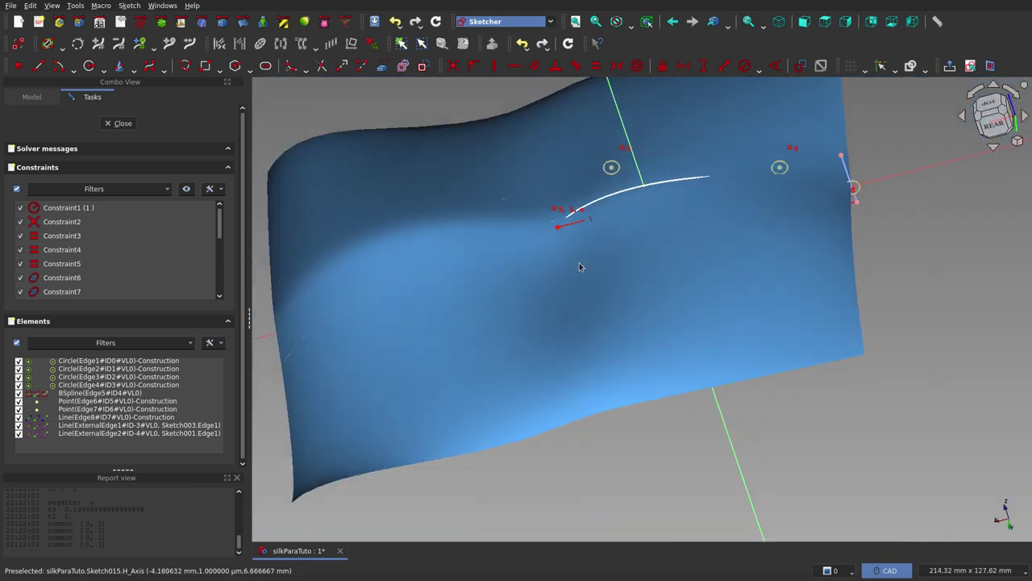
scroll(579, 262, "down", 3)
Close Sketch015, then open Sketch021 and view it nearly edge-on
left_click(118, 123)
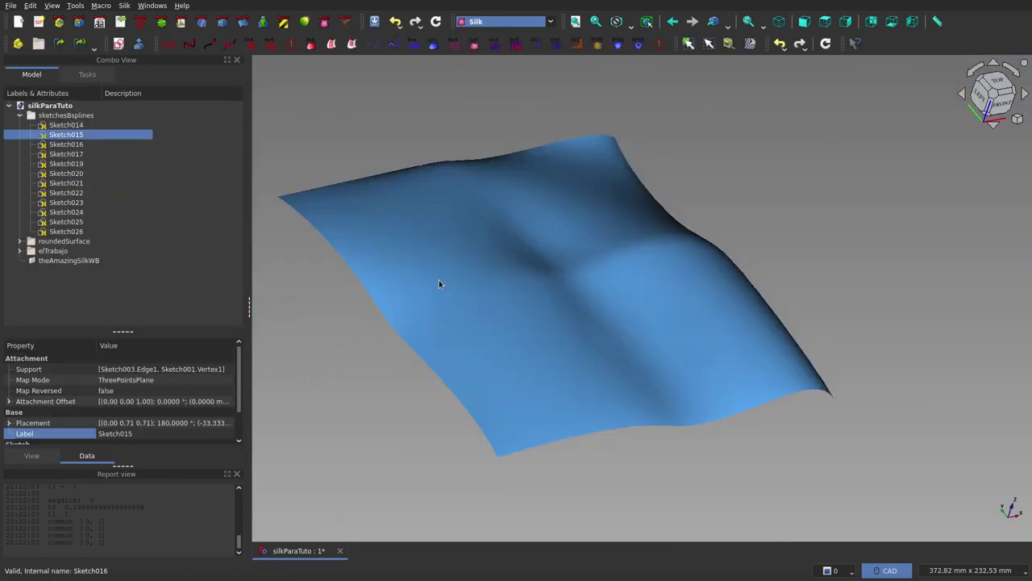
mouse_move(684, 422)
middle_mouse_down()
mouse_move(648, 446)
mouse_move(571, 374)
mouse_move(568, 446)
mouse_move(917, 318)
mouse_move(871, 339)
mouse_move(751, 323)
middle_mouse_up()
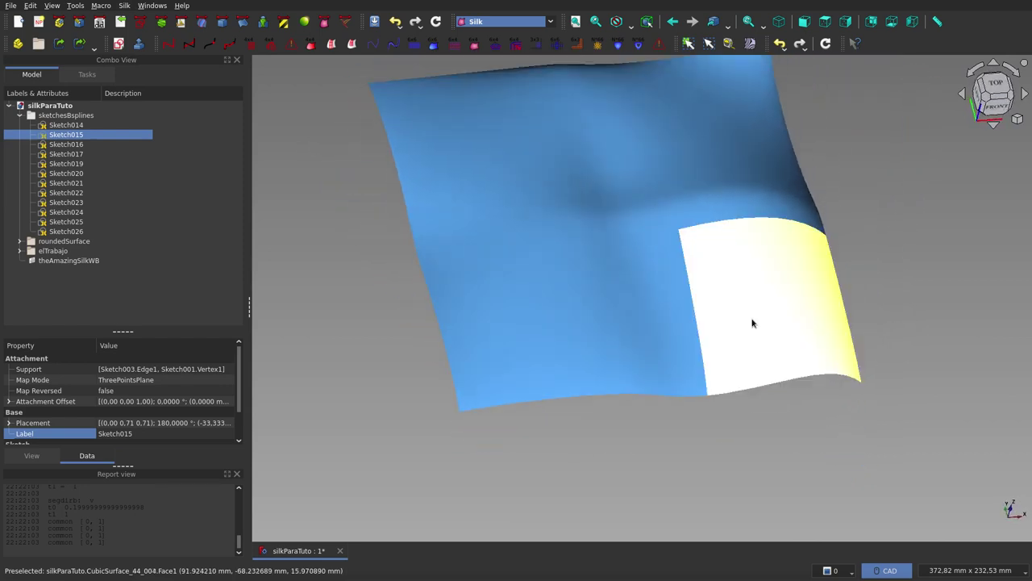
left_click(73, 185)
double_click(74, 189)
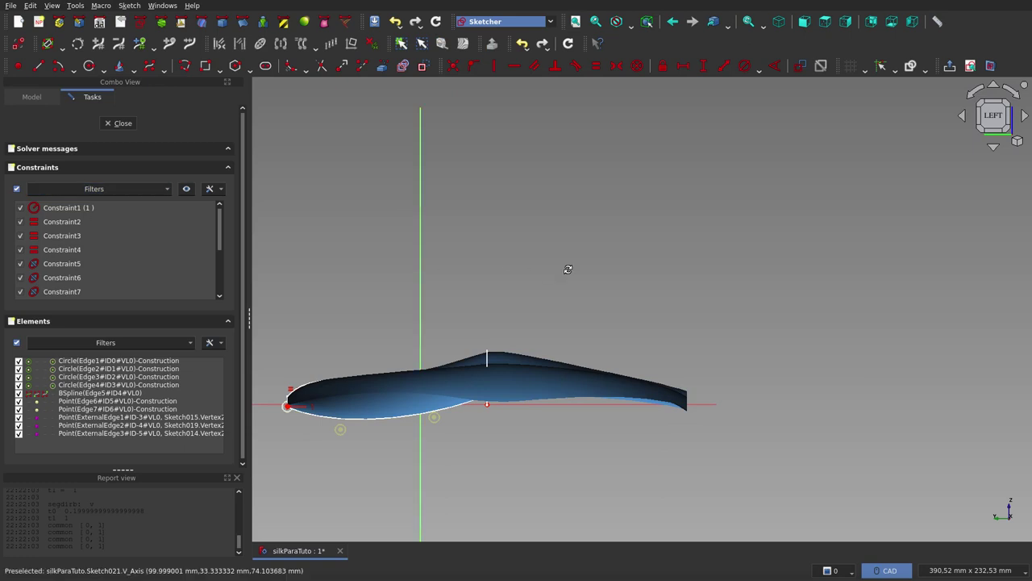
middle_click_drag(564, 266, 768, 118)
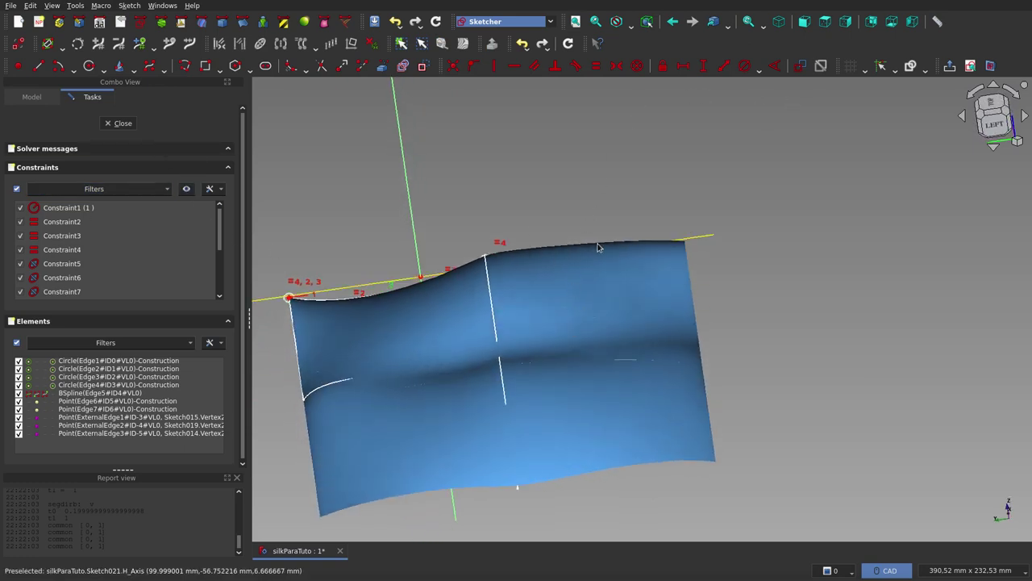
scroll(602, 247, "down", 3)
mouse_move(602, 246)
middle_mouse_down()
mouse_move(560, 355)
mouse_move(562, 282)
mouse_move(669, 341)
mouse_move(921, 311)
mouse_move(912, 342)
middle_mouse_up()
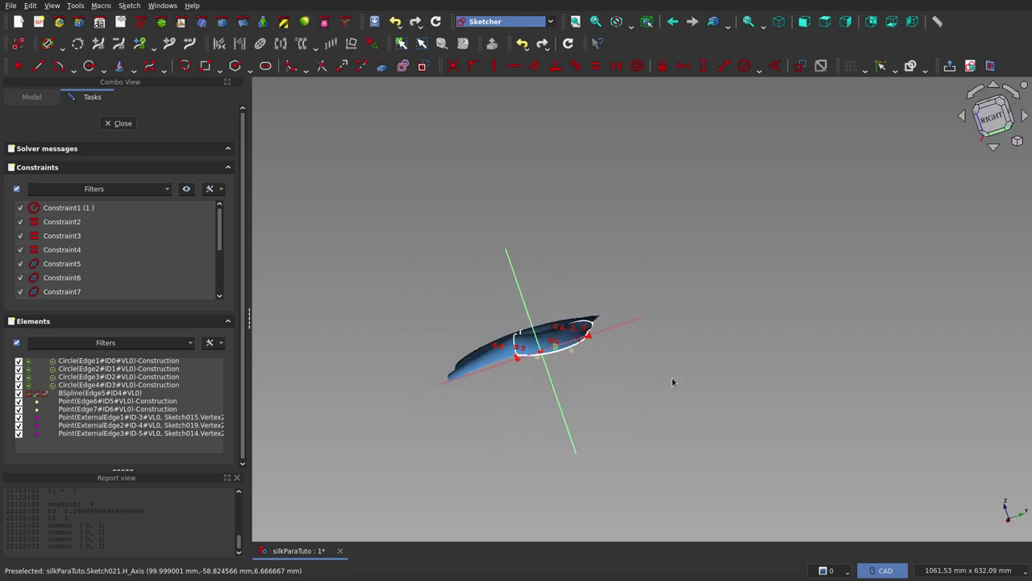
scroll(530, 349, "up", 5)
scroll(530, 349, "up", 1)
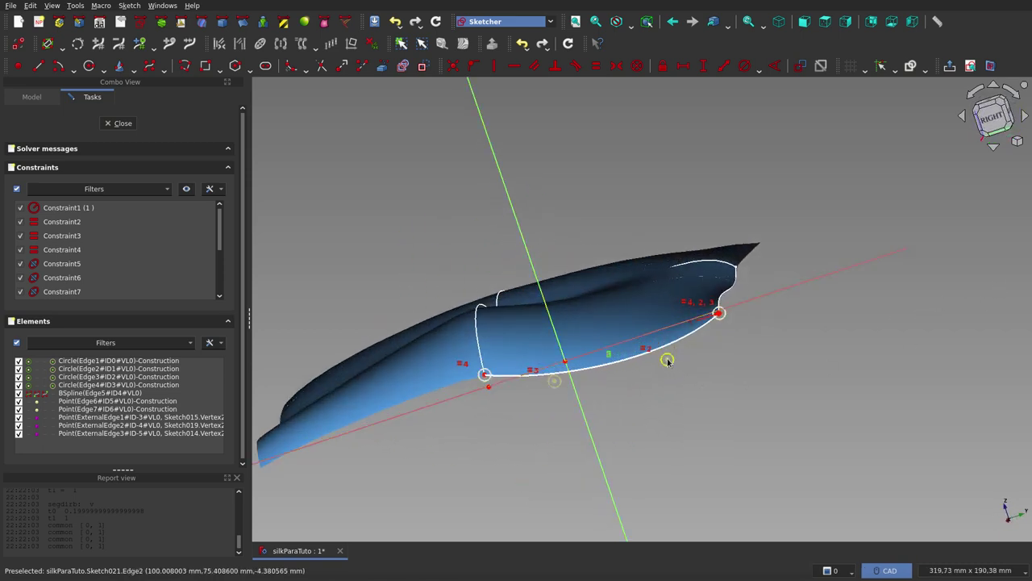
scroll(667, 362, "up", 4)
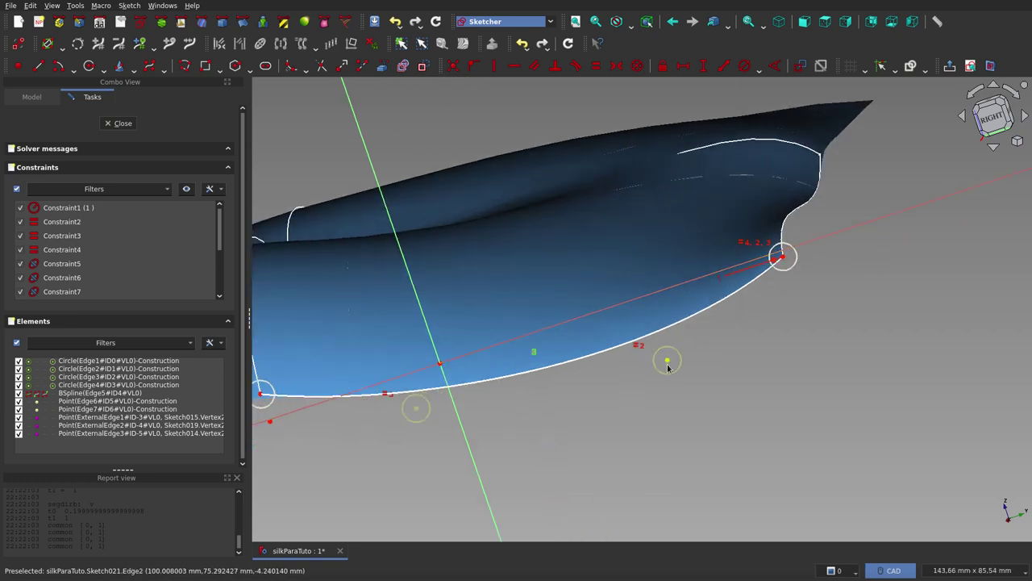
Pull a Sketch021 control point up into an S-curve and close the sketch
left_click_drag(667, 364, 613, 211)
scroll(829, 333, "down", 3)
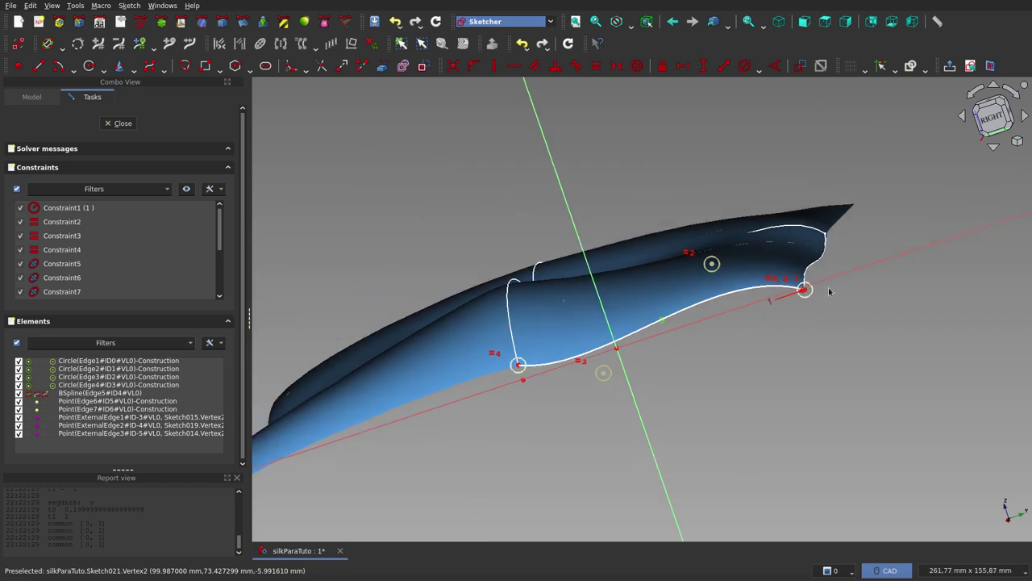
scroll(514, 369, "up", 4)
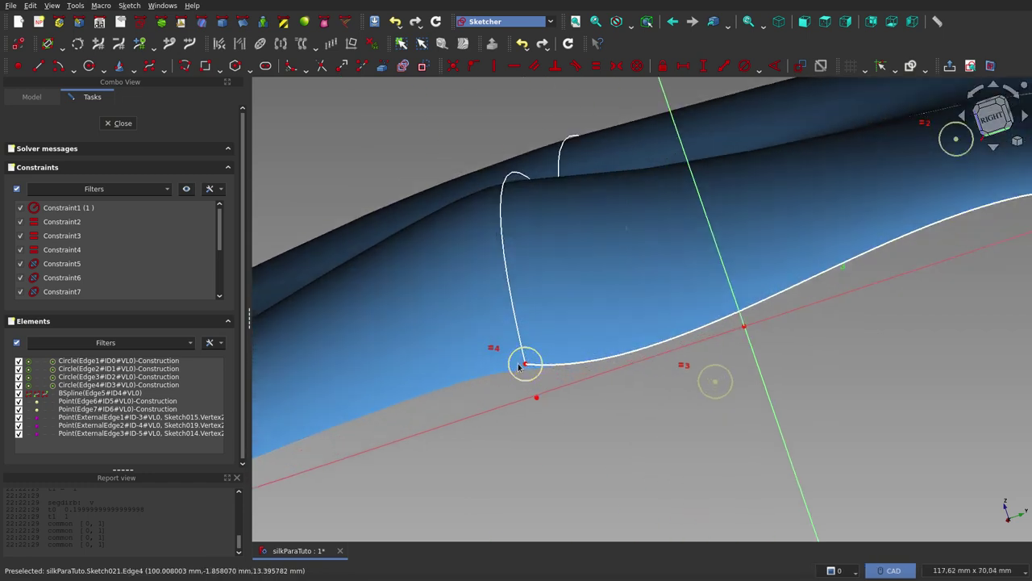
scroll(634, 428, "down", 4)
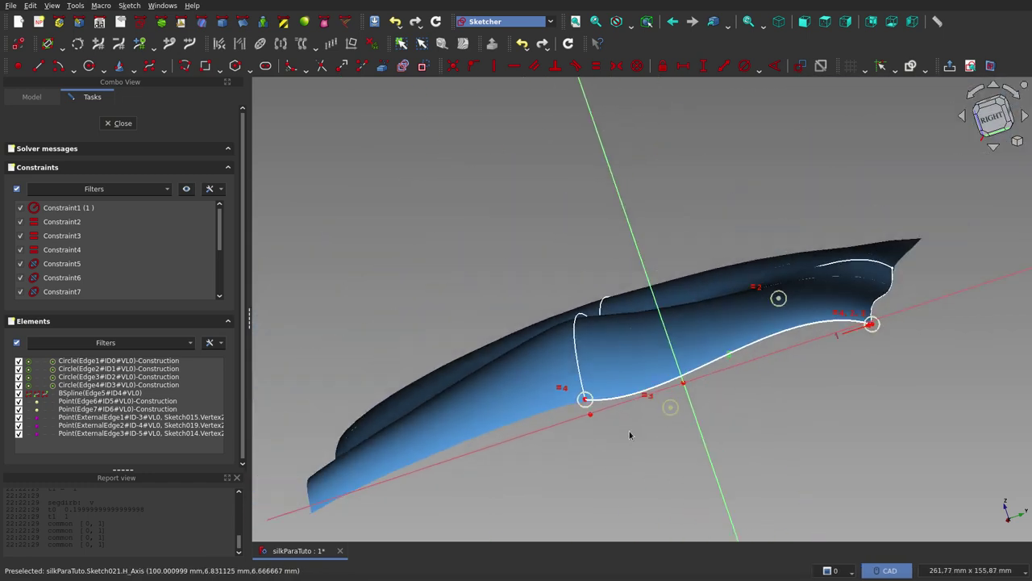
left_click(127, 124)
Show the reshaped surface straight from above in Top view
mouse_move(719, 339)
middle_mouse_down()
mouse_move(699, 417)
mouse_move(668, 371)
mouse_move(691, 368)
mouse_move(723, 228)
mouse_move(670, 244)
mouse_move(668, 258)
middle_mouse_up()
scroll(722, 228, "up", 2)
right_click(723, 234)
left_click(671, 219)
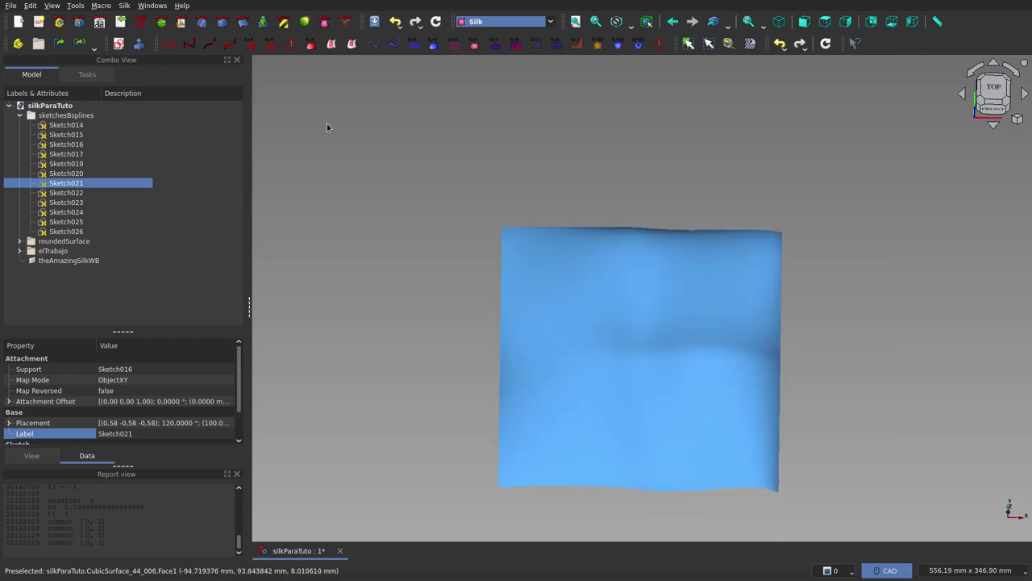
left_click(750, 45)
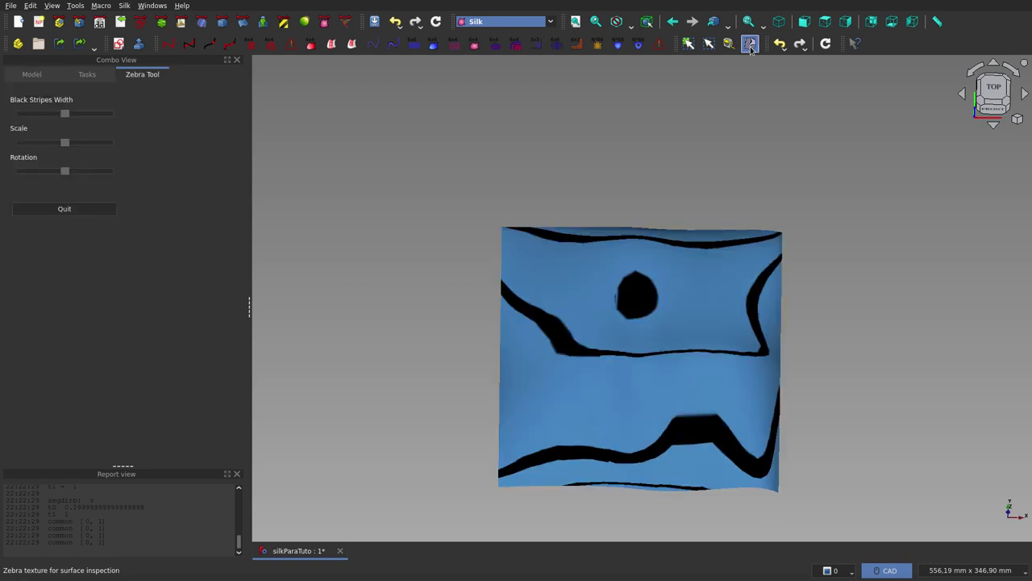
mouse_move(798, 148)
middle_mouse_down()
mouse_move(813, 209)
mouse_move(804, 229)
mouse_move(765, 237)
mouse_move(734, 223)
mouse_move(741, 166)
mouse_move(783, 175)
mouse_move(795, 202)
mouse_move(799, 191)
middle_mouse_up()
scroll(831, 384, "up", 2)
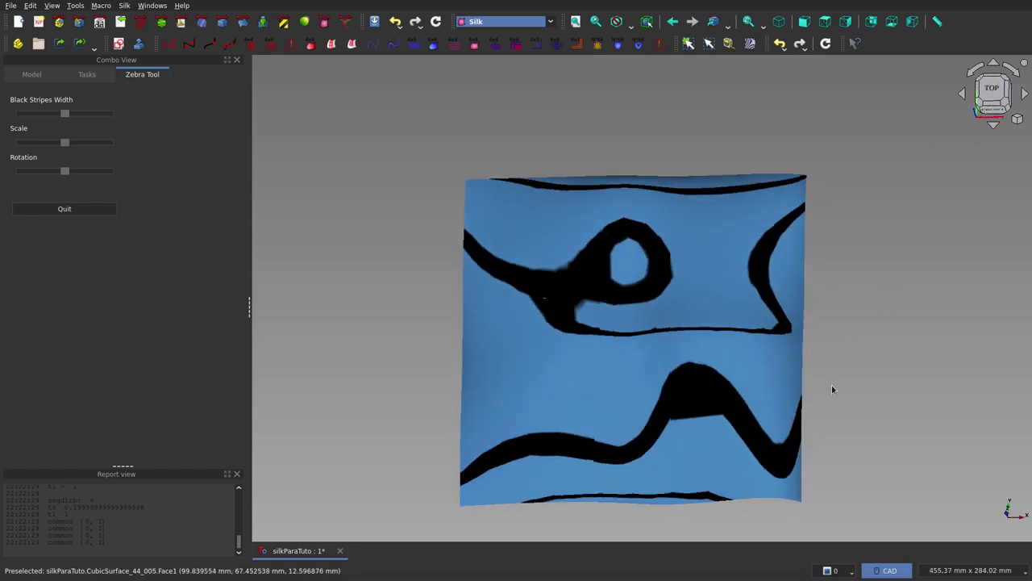
scroll(831, 385, "up", 2)
mouse_move(818, 387)
middle_mouse_down()
mouse_move(736, 383)
mouse_move(728, 366)
middle_mouse_up()
scroll(730, 369, "down", 5)
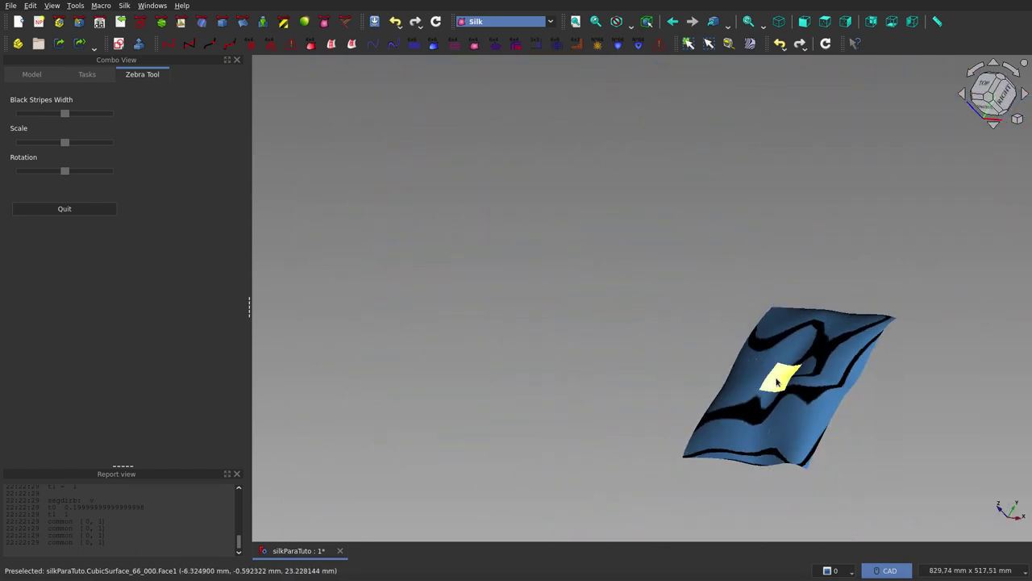
scroll(865, 418, "up", 2)
scroll(863, 418, "up", 2)
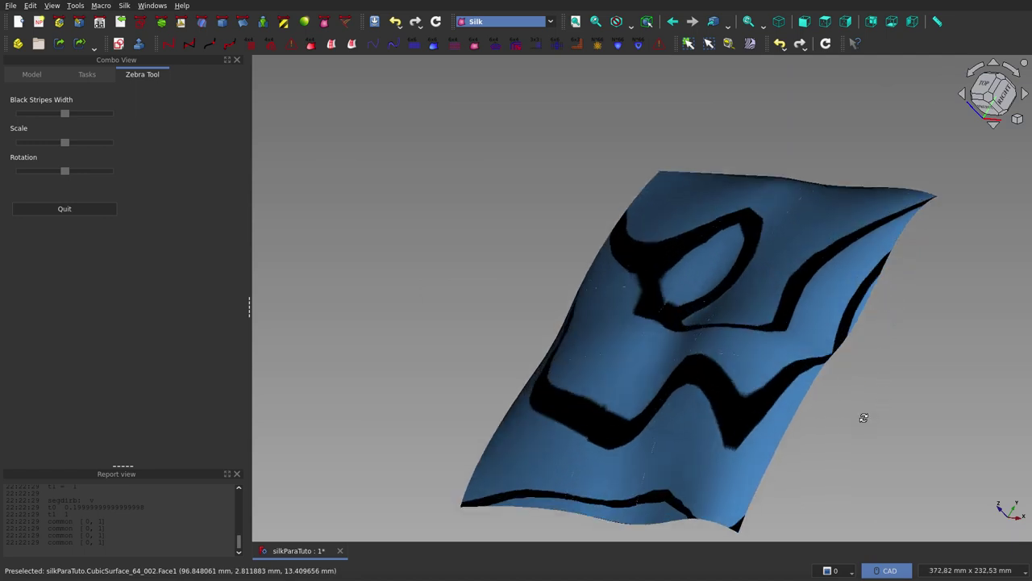
mouse_move(862, 420)
middle_mouse_down()
mouse_move(843, 399)
mouse_move(827, 417)
mouse_move(847, 435)
mouse_move(882, 408)
mouse_move(912, 415)
mouse_move(830, 422)
mouse_move(879, 405)
middle_mouse_up()
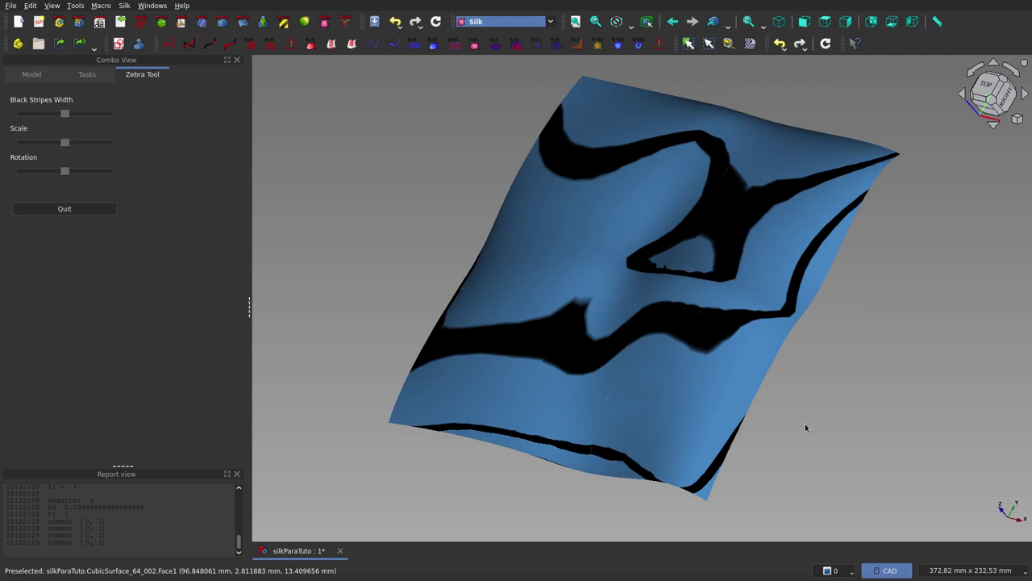
scroll(805, 428, "up", 2)
scroll(804, 428, "down", 2)
scroll(804, 427, "down", 2)
mouse_move(811, 391)
middle_mouse_down()
mouse_move(841, 392)
mouse_move(857, 364)
mouse_move(857, 406)
middle_mouse_up()
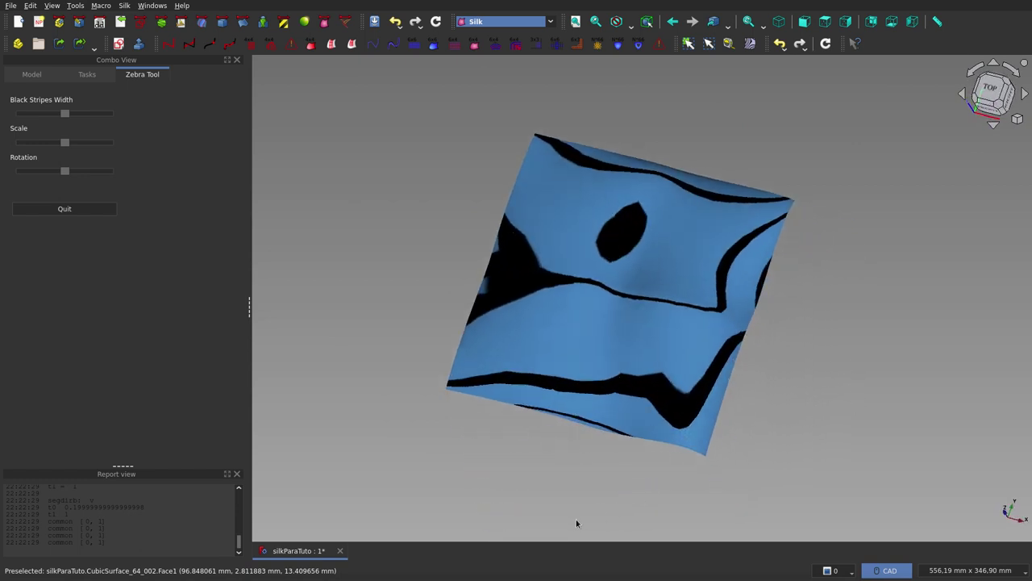
scroll(569, 471, "up", 1)
scroll(568, 471, "up", 1)
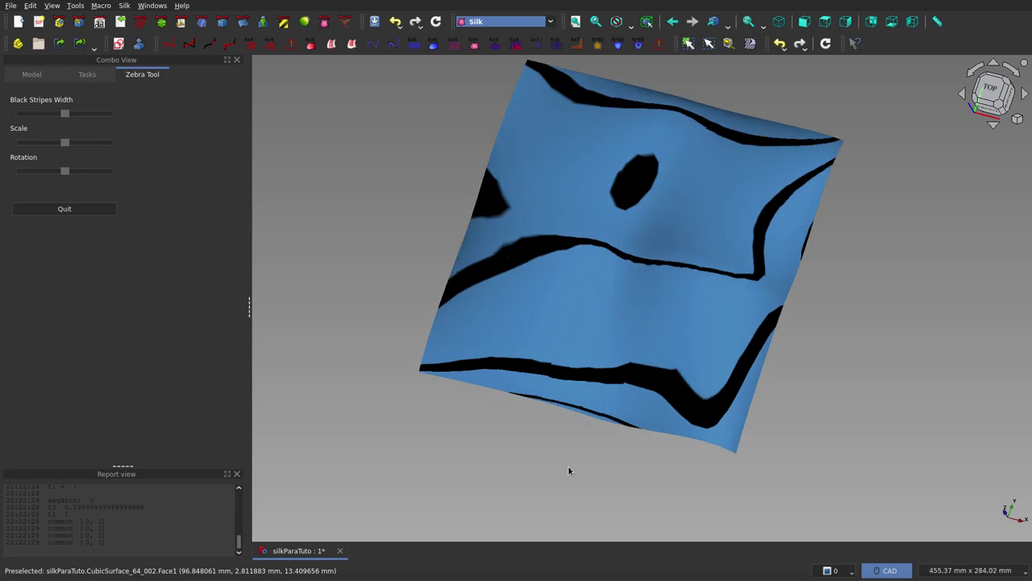
scroll(568, 471, "up", 2)
scroll(568, 470, "down", 4)
scroll(568, 470, "down", 2)
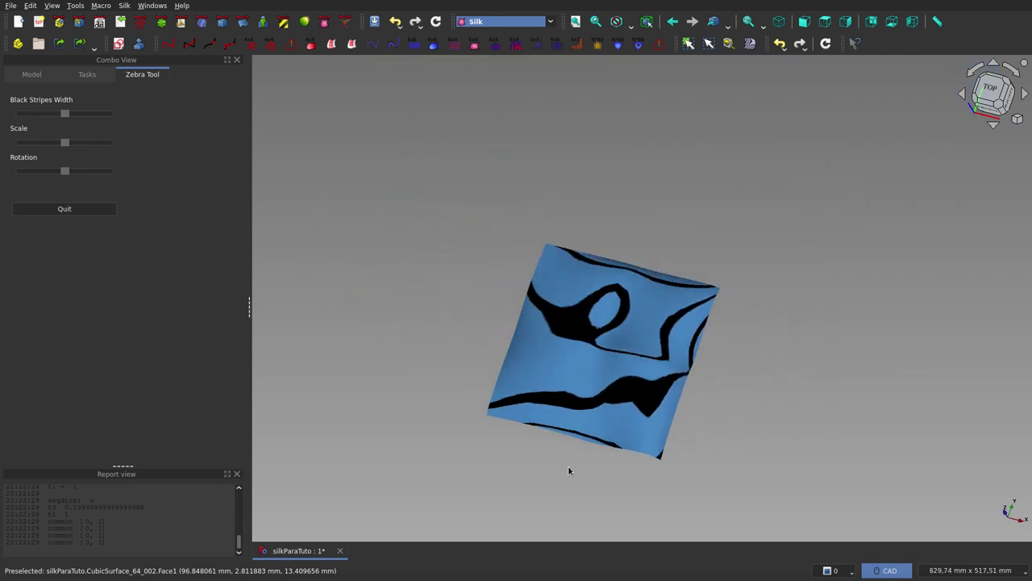
middle_click_drag(568, 471, 576, 379)
scroll(576, 380, "down", 3)
scroll(583, 368, "down", 1)
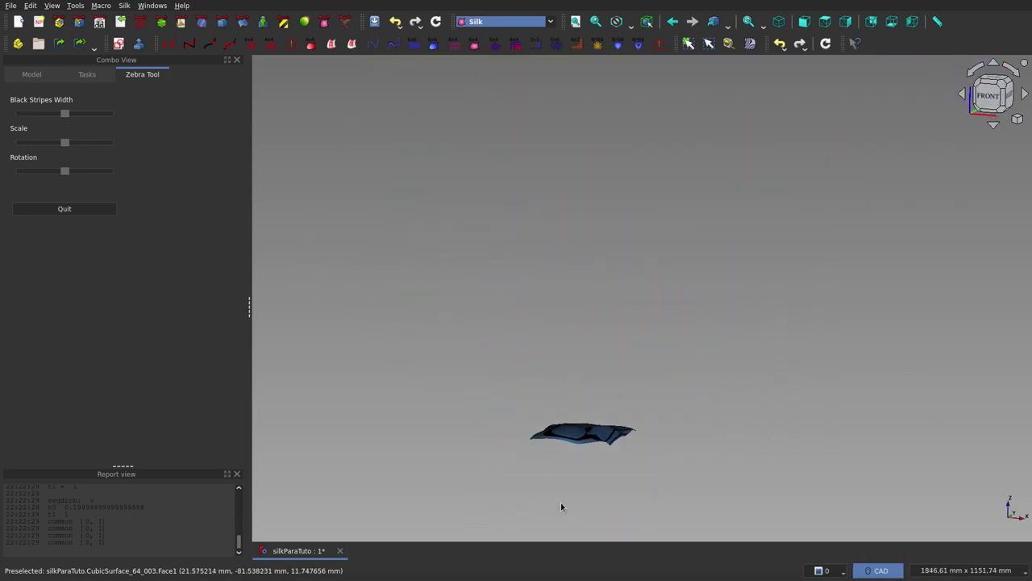
scroll(572, 497, "up", 2)
scroll(572, 497, "up", 2)
scroll(604, 381, "up", 2)
middle_click_drag(604, 381, 600, 403)
scroll(600, 404, "down", 2)
scroll(598, 389, "down", 1)
scroll(599, 389, "up", 1)
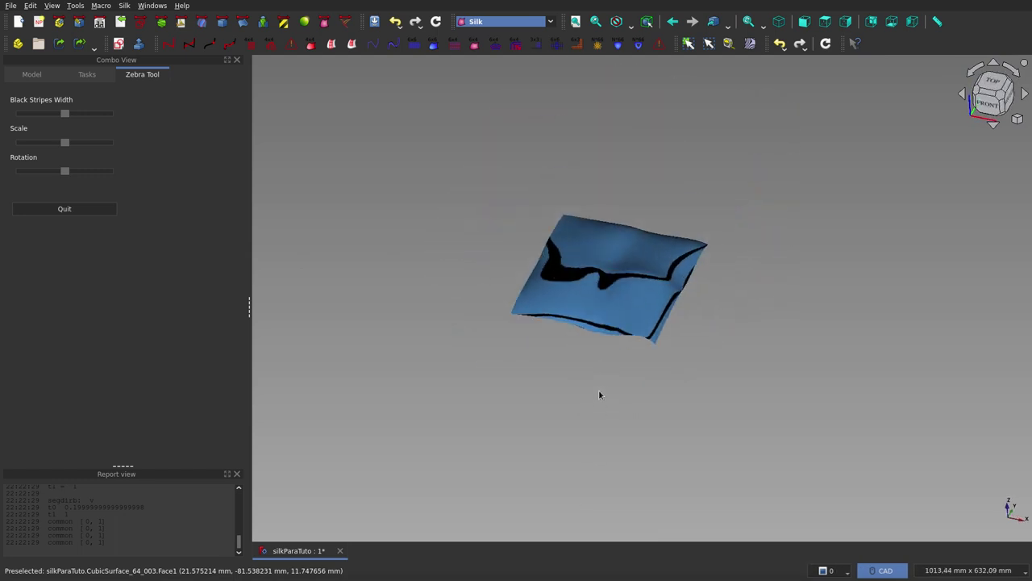
scroll(599, 395, "up", 2)
mouse_move(583, 364)
middle_mouse_down()
mouse_move(583, 401)
mouse_move(610, 412)
mouse_move(657, 369)
mouse_move(535, 355)
mouse_move(518, 298)
mouse_move(545, 252)
mouse_move(607, 353)
mouse_move(615, 394)
mouse_move(546, 375)
mouse_move(629, 366)
mouse_move(657, 282)
mouse_move(645, 311)
middle_mouse_up()
scroll(610, 411, "up", 2)
right_click(662, 353)
left_click(628, 270)
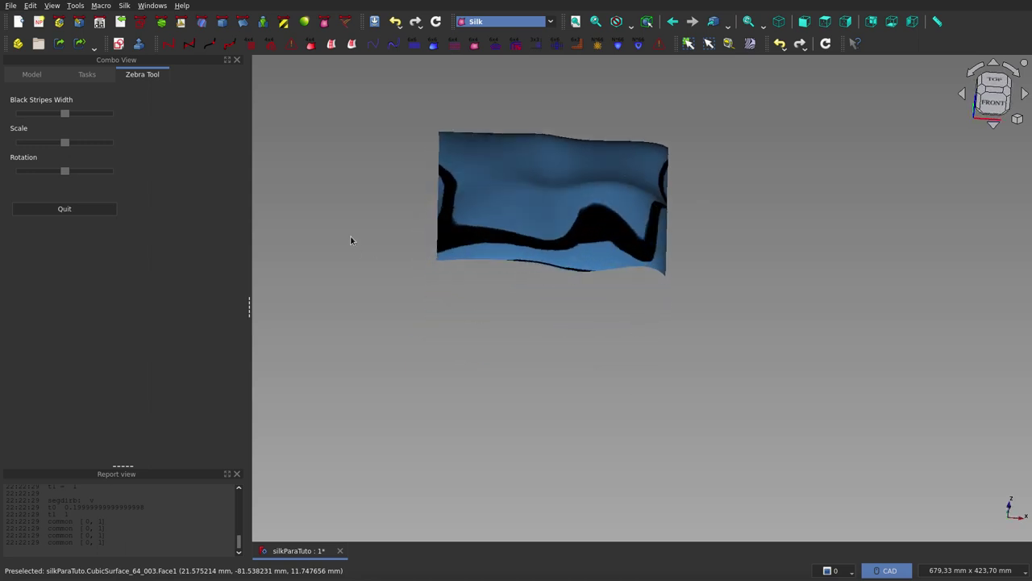
scroll(426, 138, "up", 4)
scroll(425, 139, "down", 2)
scroll(425, 138, "down", 2)
mouse_move(520, 187)
middle_mouse_down()
mouse_move(553, 350)
mouse_move(541, 339)
mouse_move(551, 188)
middle_mouse_up()
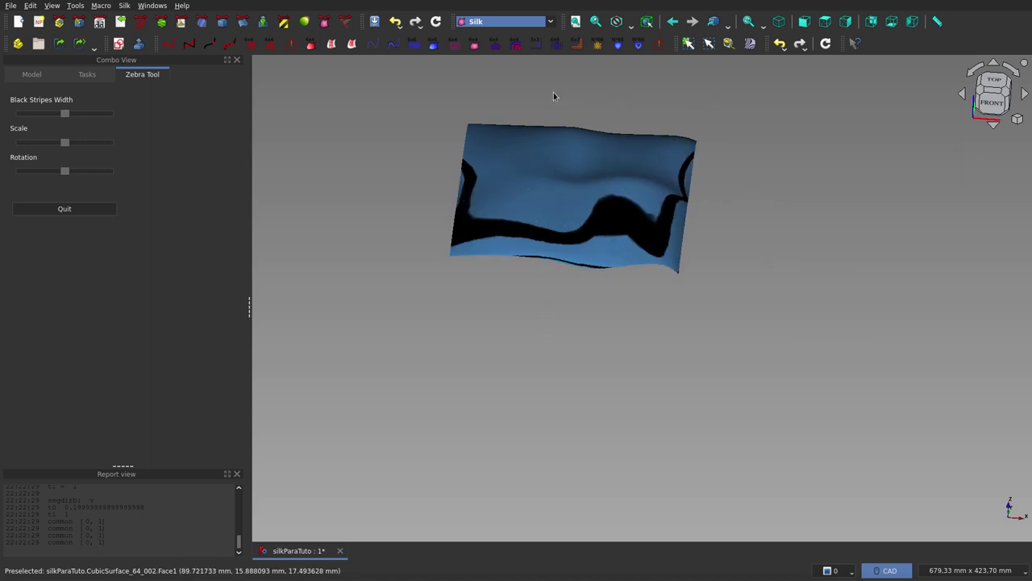
mouse_move(553, 96)
middle_mouse_down()
mouse_move(546, 79)
mouse_move(645, 103)
mouse_move(645, 175)
middle_mouse_up()
right_click(646, 174)
left_click(576, 21)
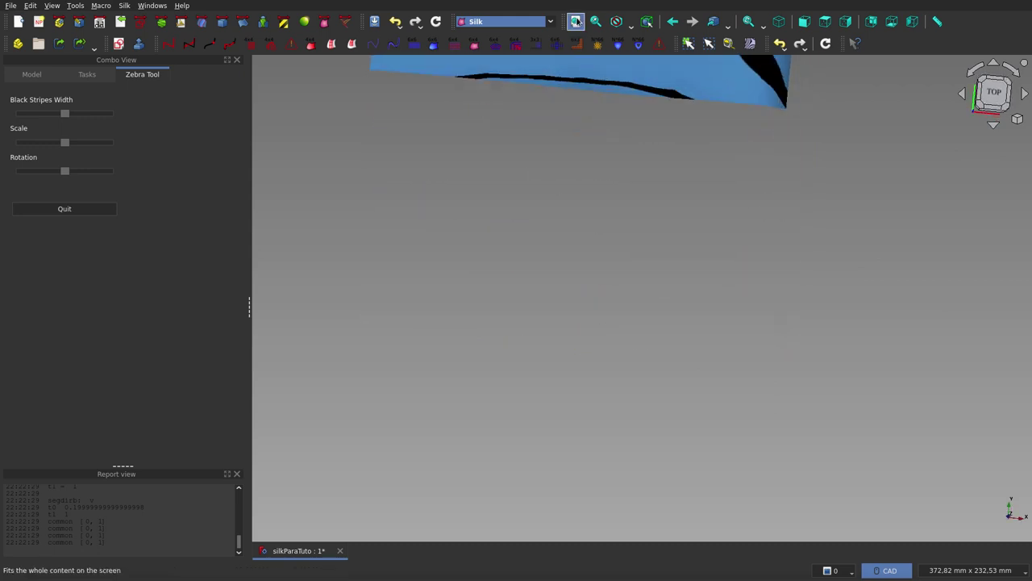
left_click(576, 21)
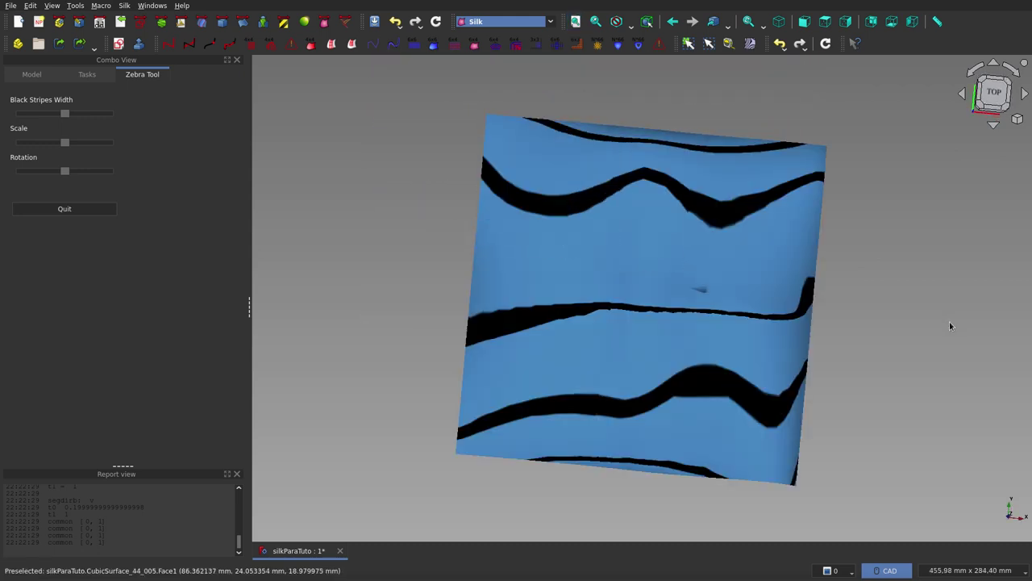
mouse_move(950, 326)
middle_mouse_down()
mouse_move(876, 350)
mouse_move(949, 320)
mouse_move(933, 246)
mouse_move(912, 256)
middle_mouse_up()
scroll(912, 256, "down", 5)
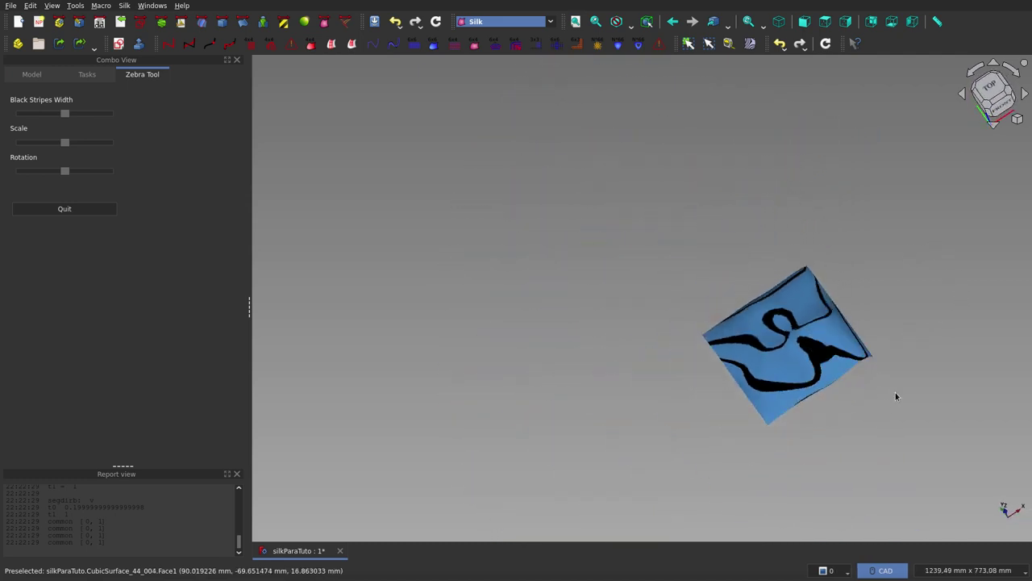
scroll(895, 395, "up", 3)
scroll(896, 394, "up", 2)
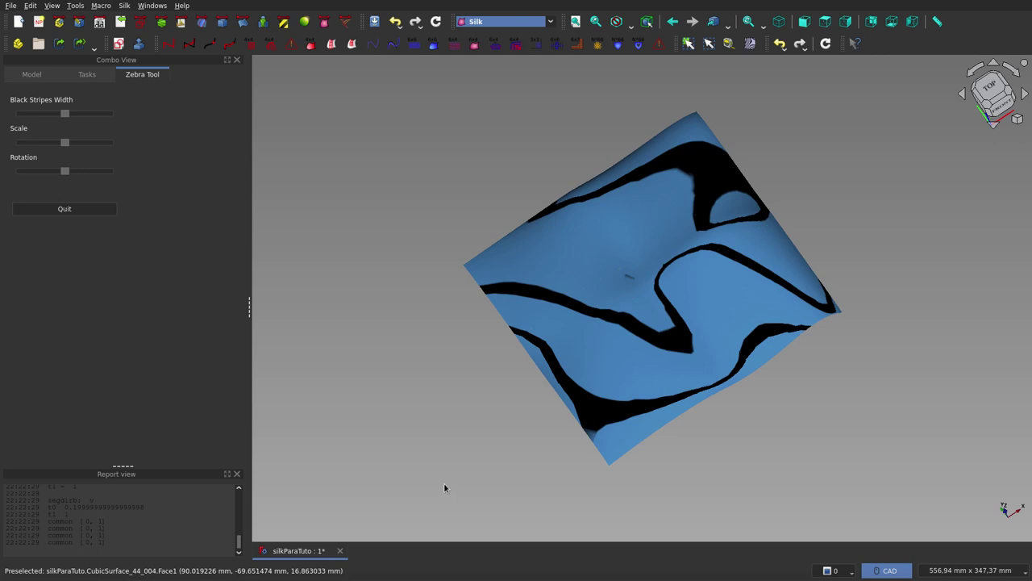
mouse_move(717, 430)
middle_mouse_down()
mouse_move(705, 396)
mouse_move(818, 368)
mouse_move(864, 386)
middle_mouse_up()
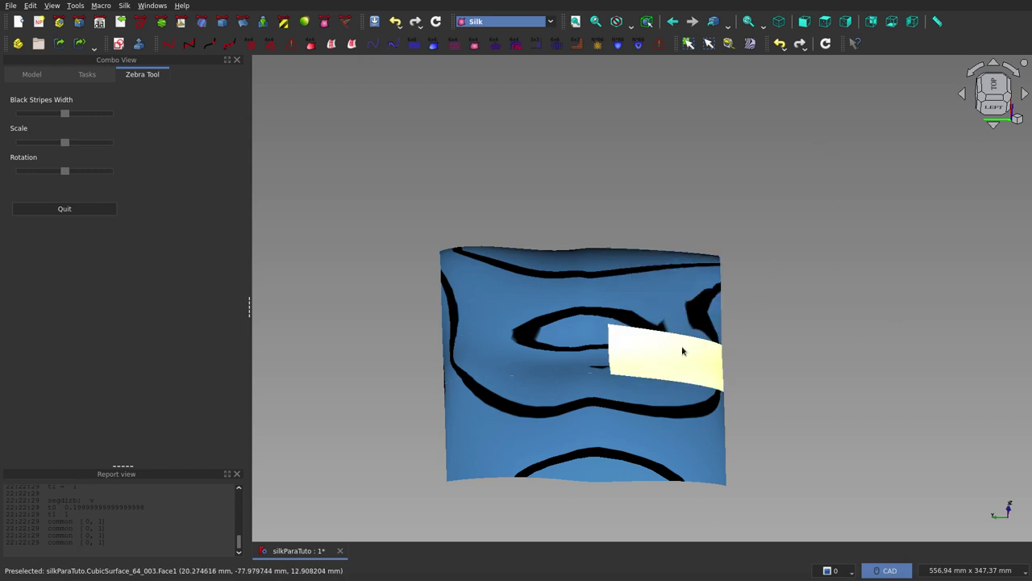
scroll(590, 531, "up", 2)
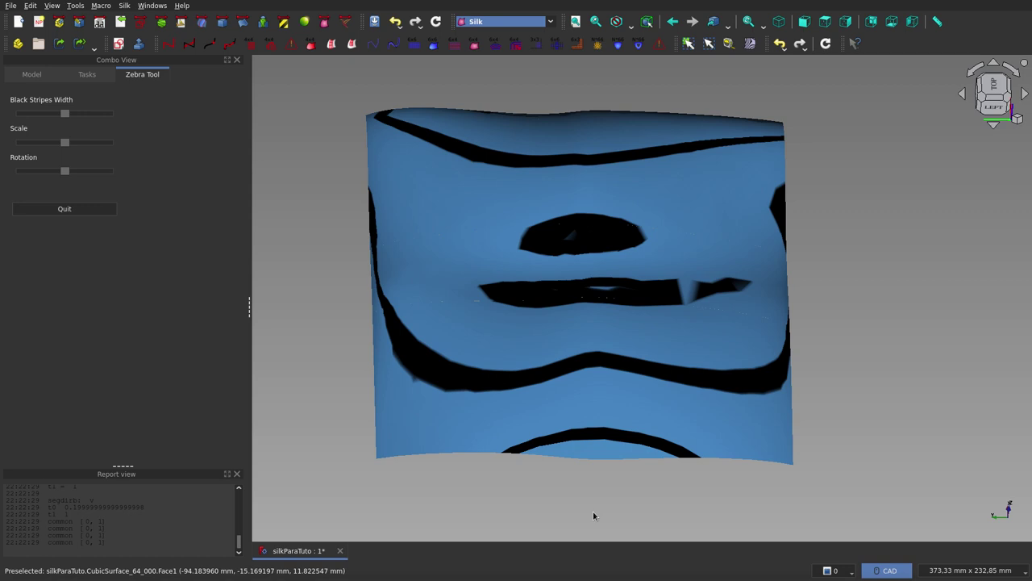
Quit the Zebra Tool and tilt the unstriped surface slightly to show its waves
left_click(80, 211)
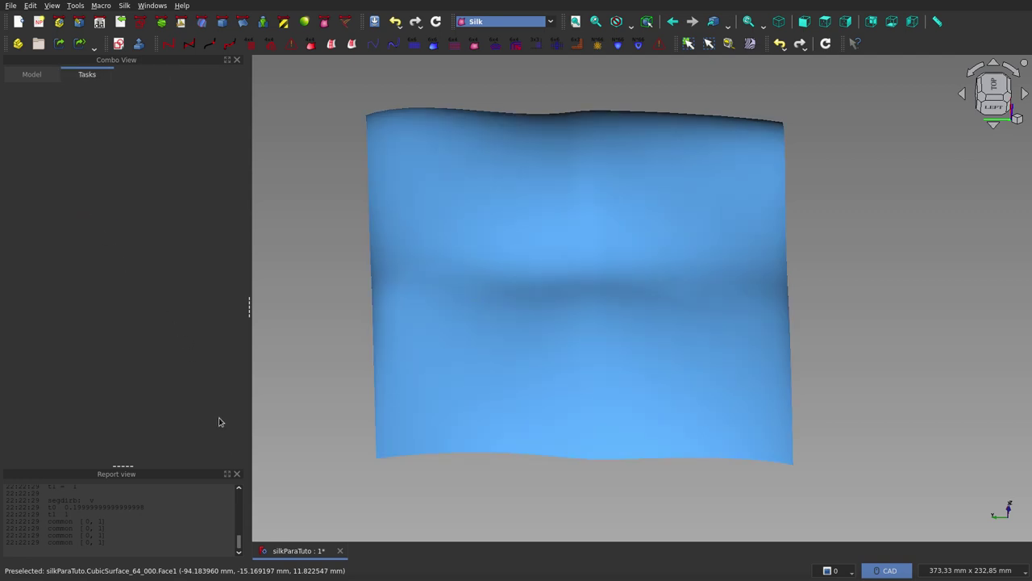
mouse_move(536, 497)
middle_mouse_down()
mouse_move(545, 451)
mouse_move(495, 470)
mouse_move(473, 498)
middle_mouse_up()
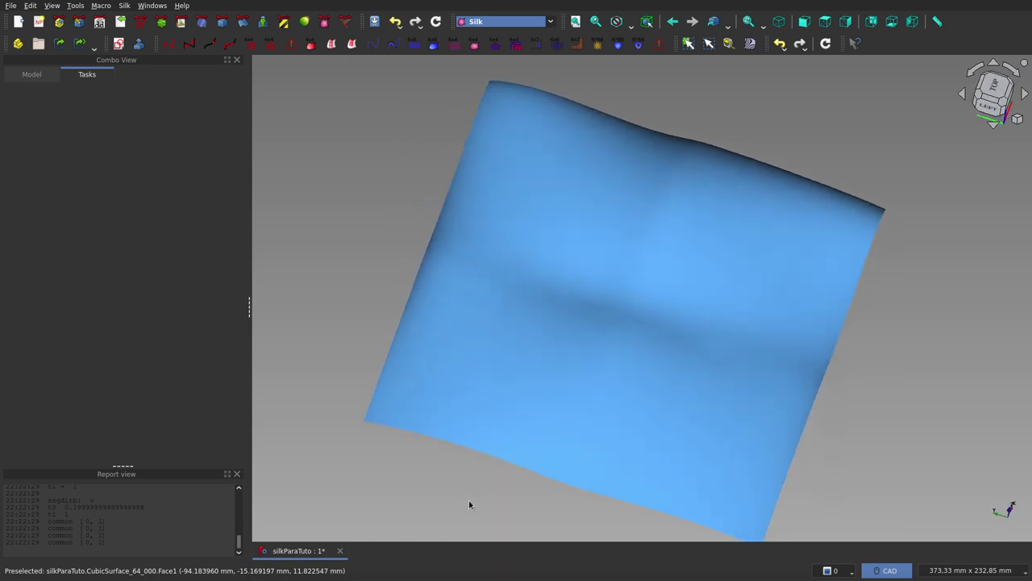